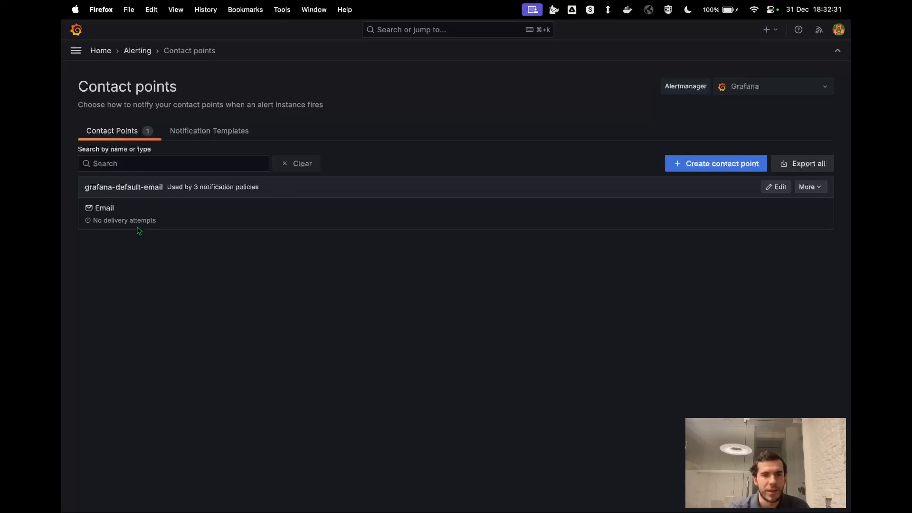
# Examine the settings of the grafana-default-email contact point and close them without changes
pyautogui.click(780, 189)
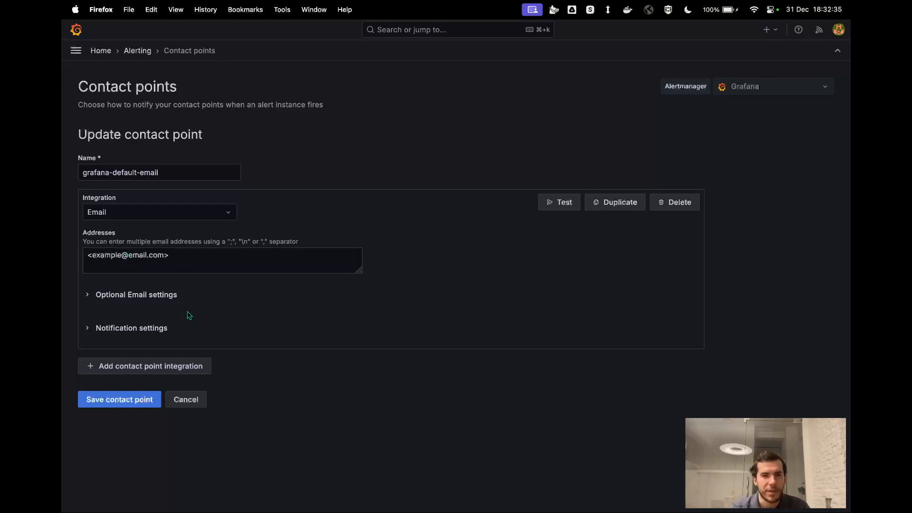
pyautogui.click(190, 399)
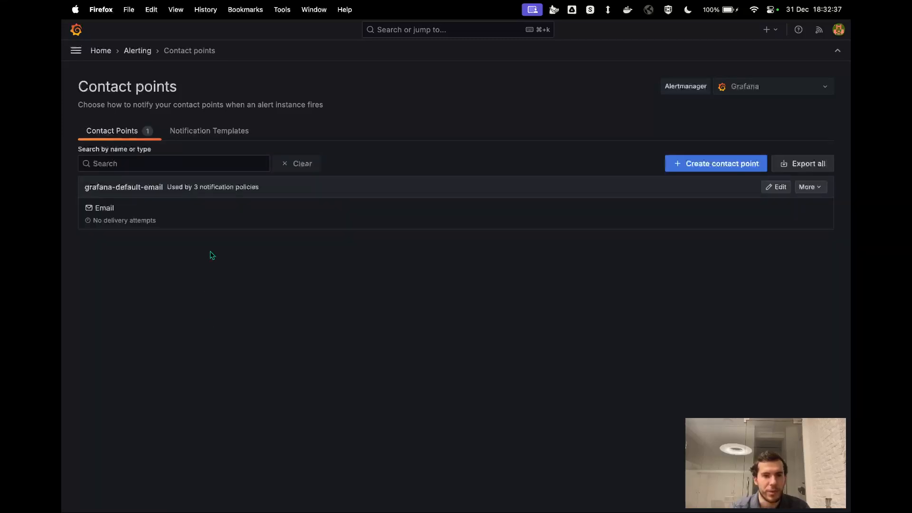
# Start a new contact point and name it Training
pyautogui.click(714, 165)
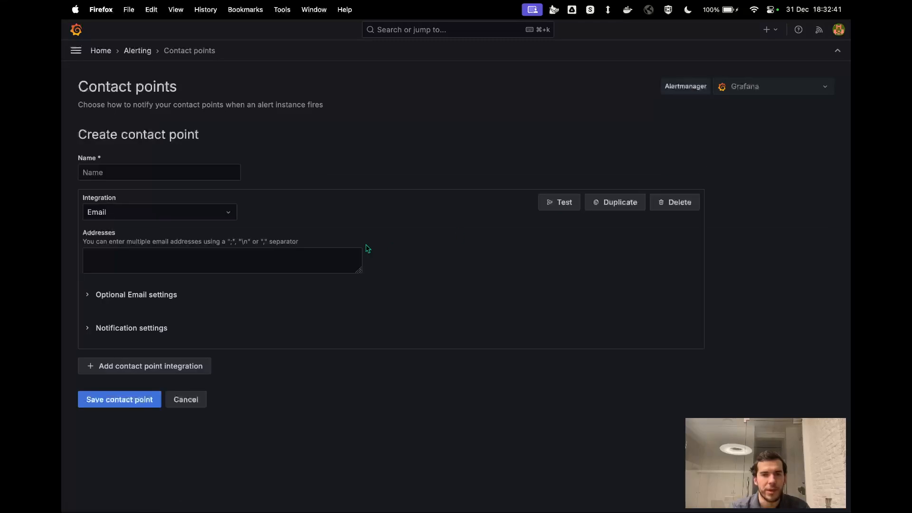
pyautogui.click(149, 174)
pyautogui.write('Tr')
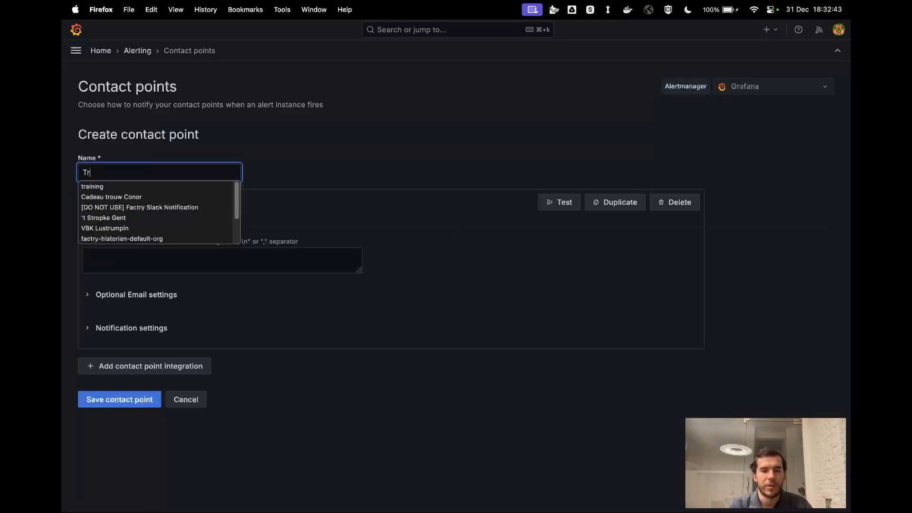
pyautogui.write('aining')
pyautogui.click(301, 212)
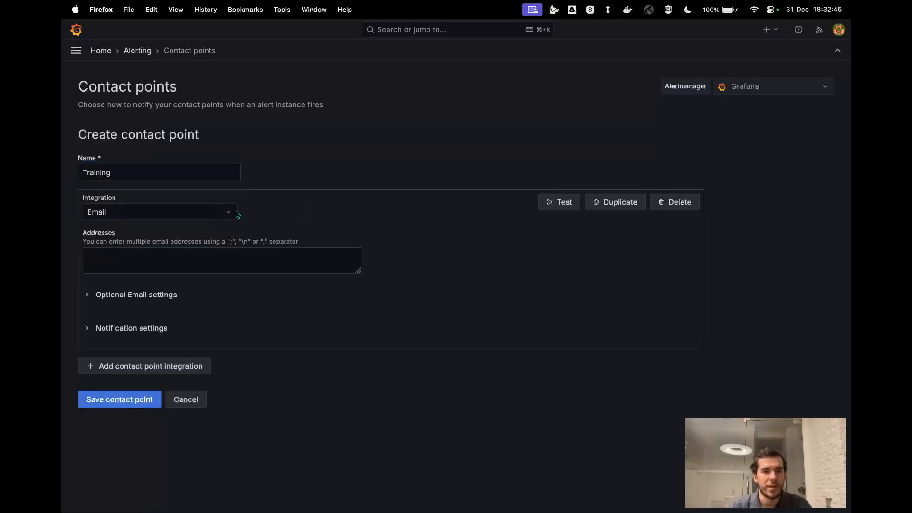
# Look through the available integration types and choose Email for the new contact point
pyautogui.click(192, 215)
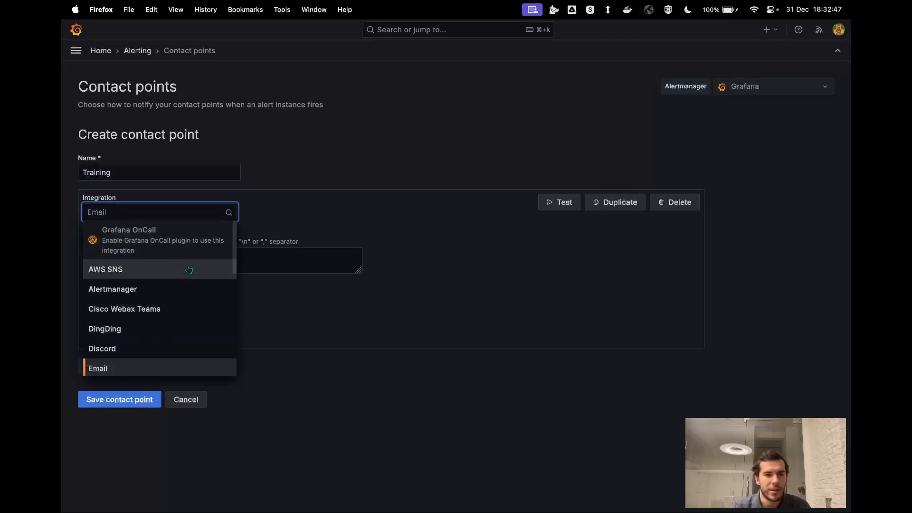
pyautogui.scroll(-3, 187, 309)
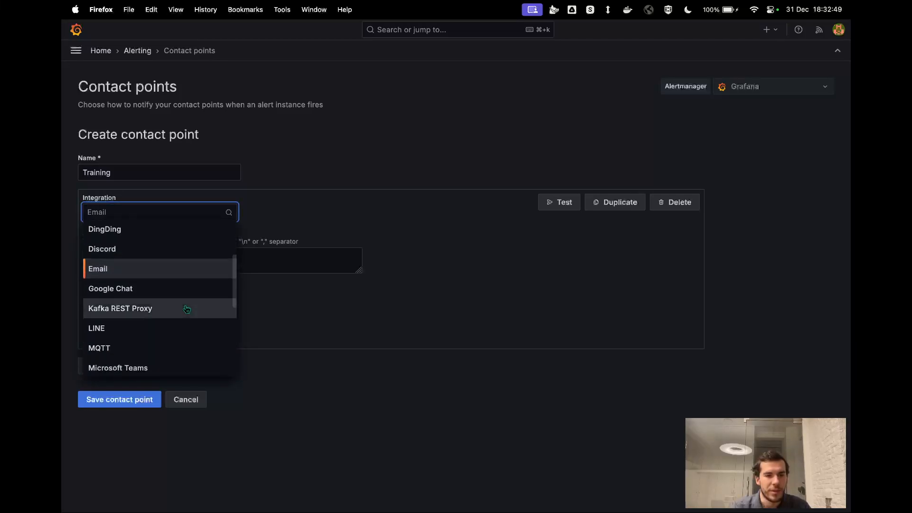
pyautogui.scroll(-2, 187, 309)
pyautogui.scroll(-3, 187, 310)
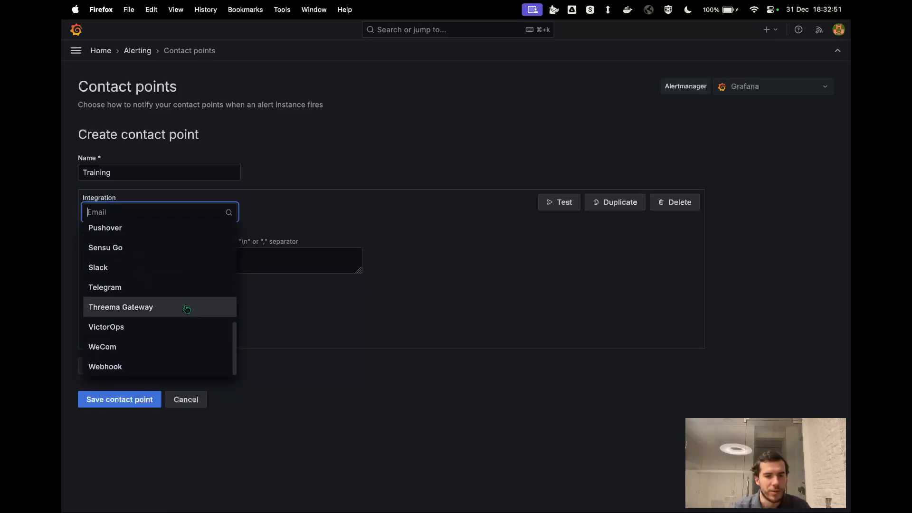
pyautogui.scroll(4, 187, 310)
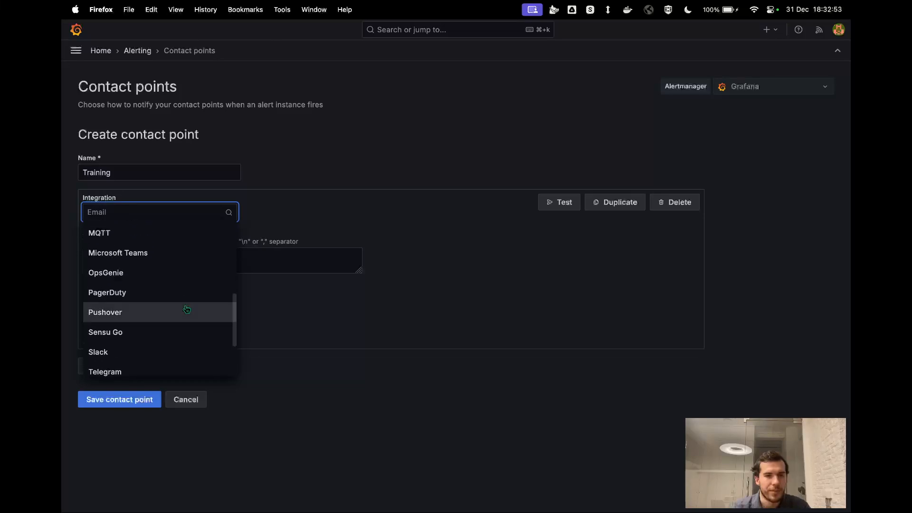
pyautogui.scroll(5, 186, 309)
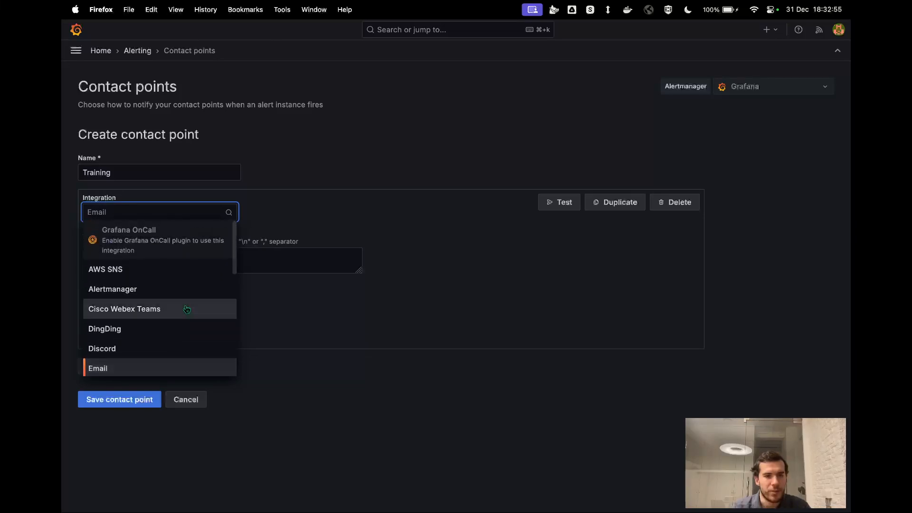
pyautogui.scroll(-3, 186, 309)
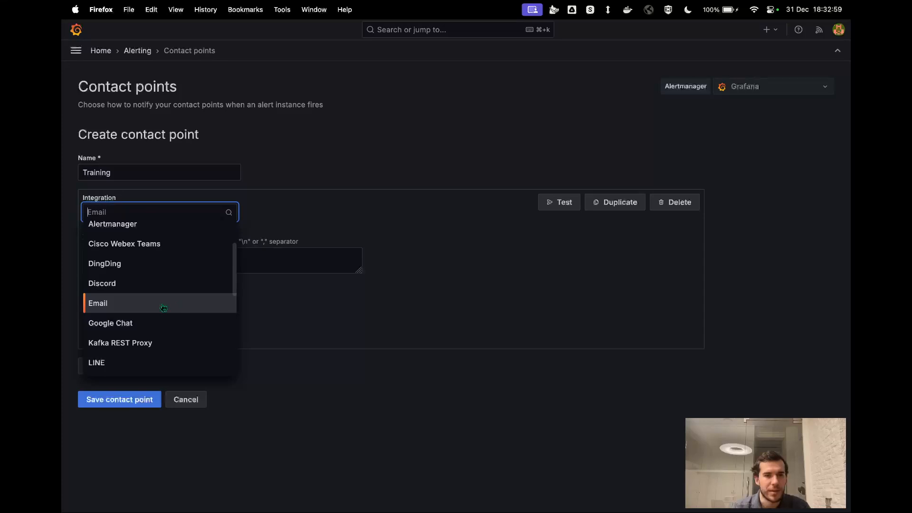
pyautogui.click(163, 308)
# Enter the support team's e-mail address as the recipient of the Email integration
pyautogui.click(179, 261)
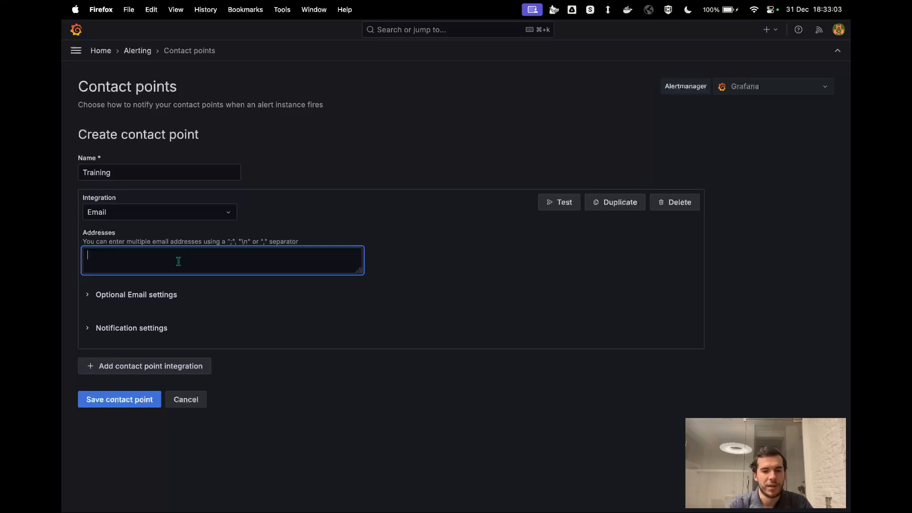
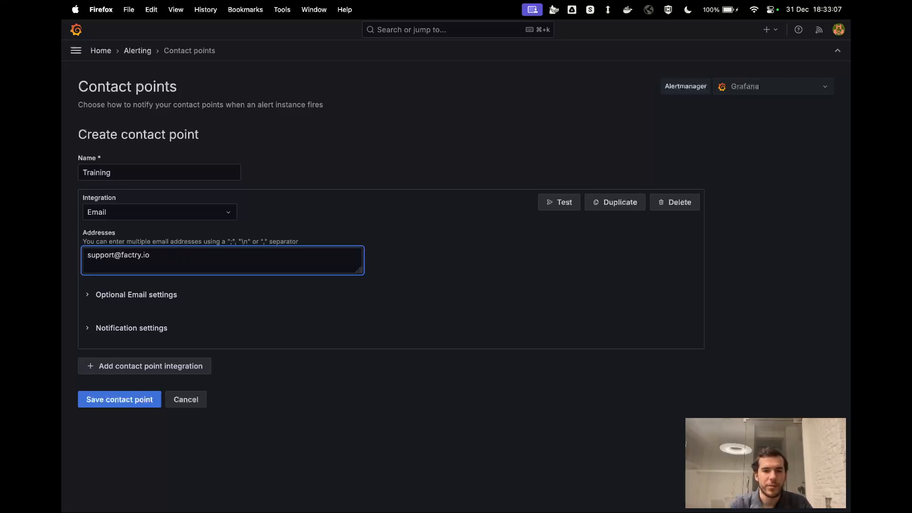
pyautogui.click(415, 264)
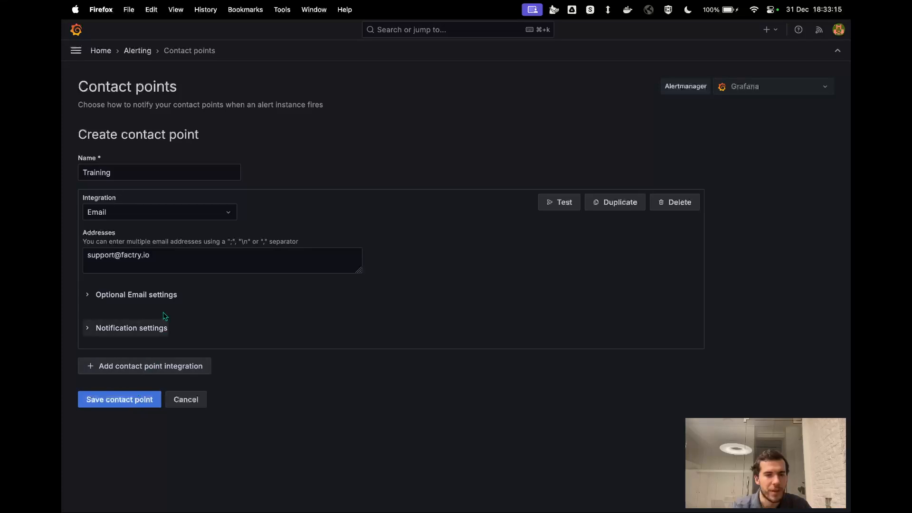
# Try adding a second integration of type Microsoft Teams to the contact point and delete it again
pyautogui.click(138, 370)
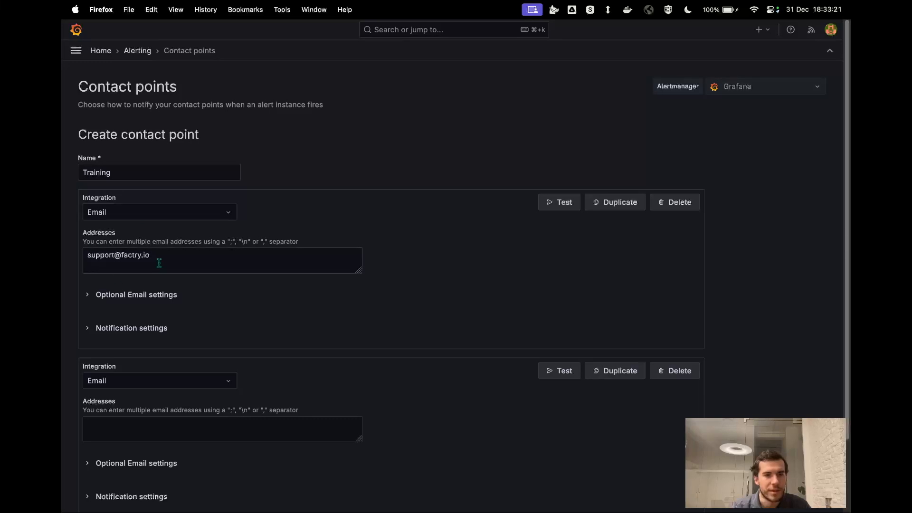
pyautogui.click(158, 383)
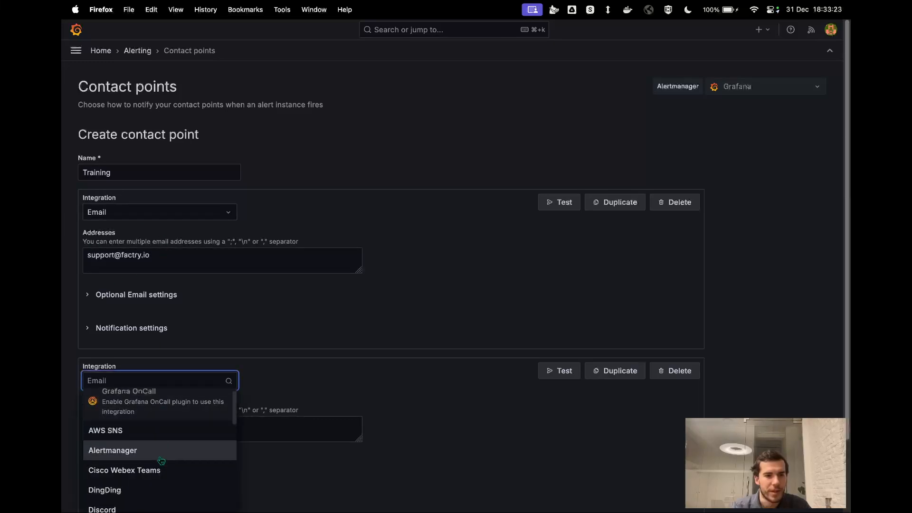
pyautogui.scroll(-5, 162, 451)
pyautogui.scroll(-2, 162, 461)
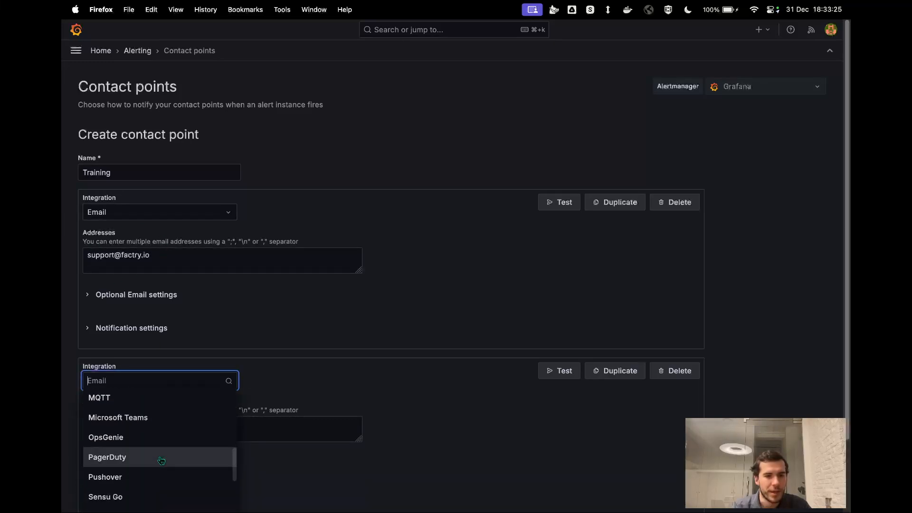
pyautogui.click(153, 417)
pyautogui.click(183, 417)
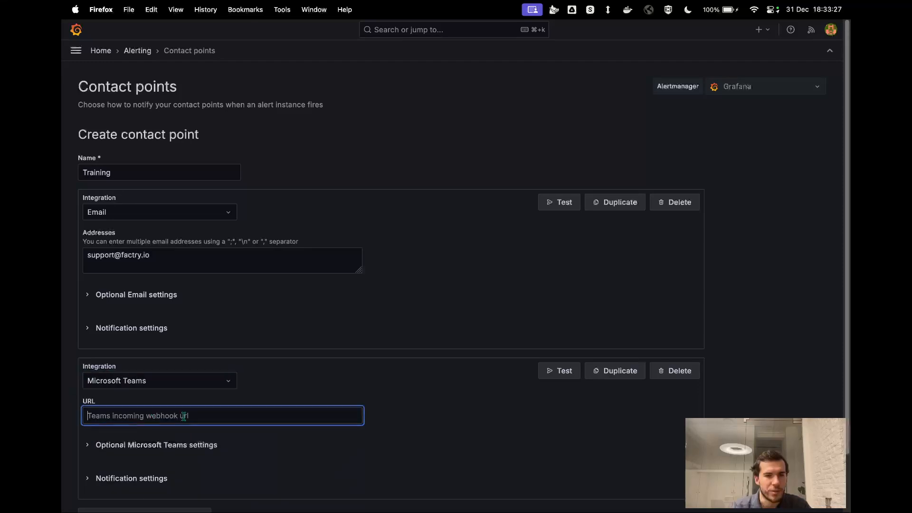
pyautogui.click(316, 393)
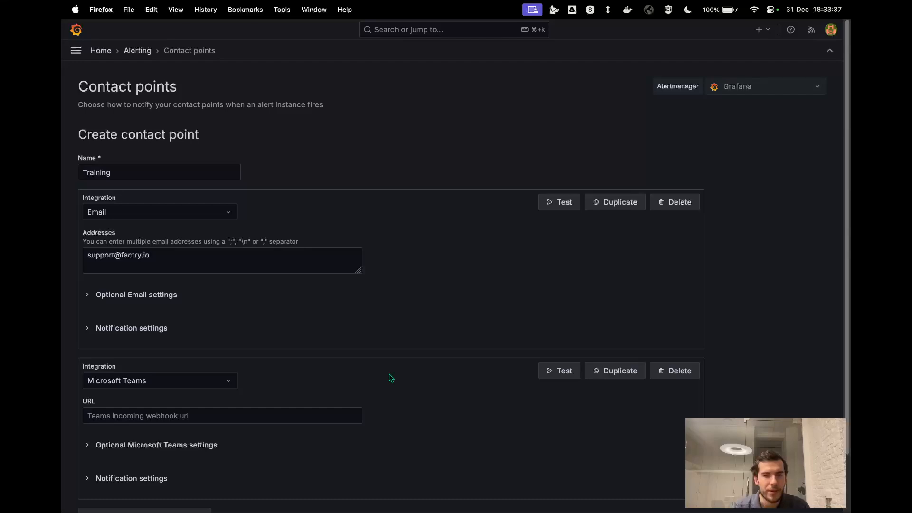
pyautogui.click(670, 374)
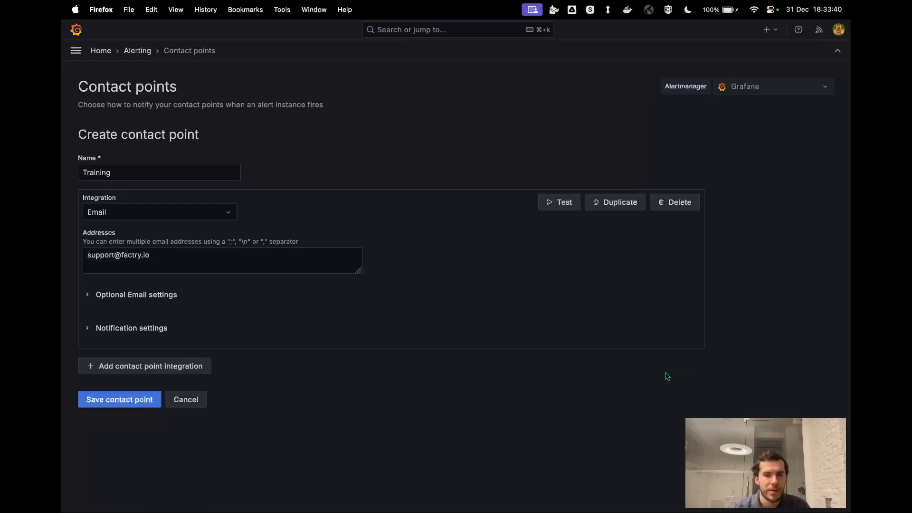
# Save the contact point and open the Training alert rule in Alert group 1 for editing
pyautogui.click(129, 401)
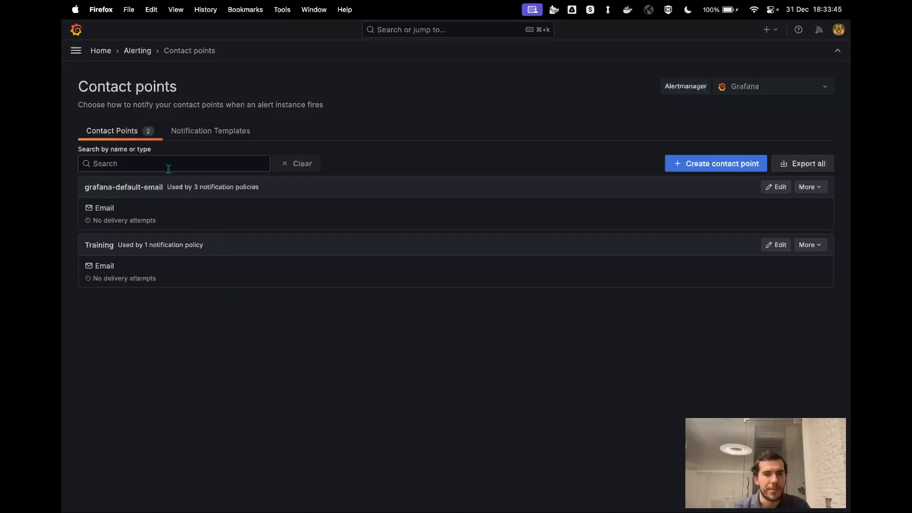
pyautogui.click(76, 51)
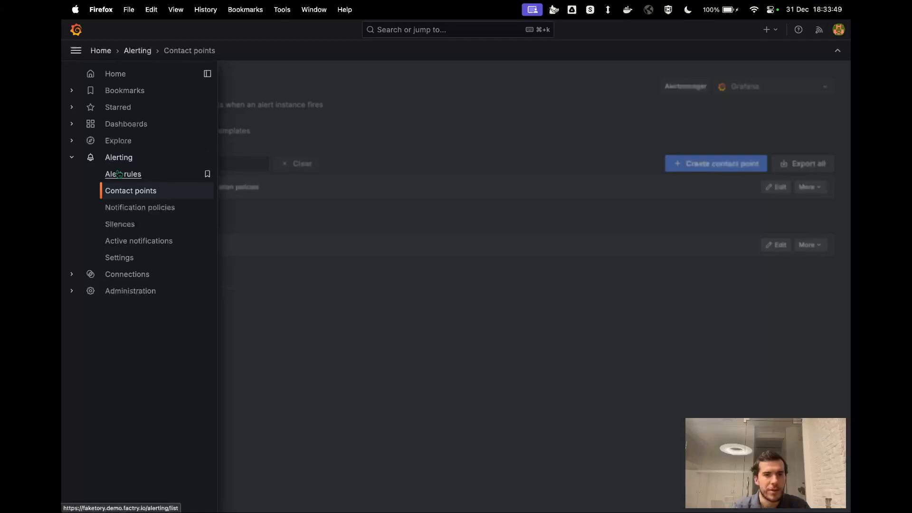
pyautogui.click(118, 174)
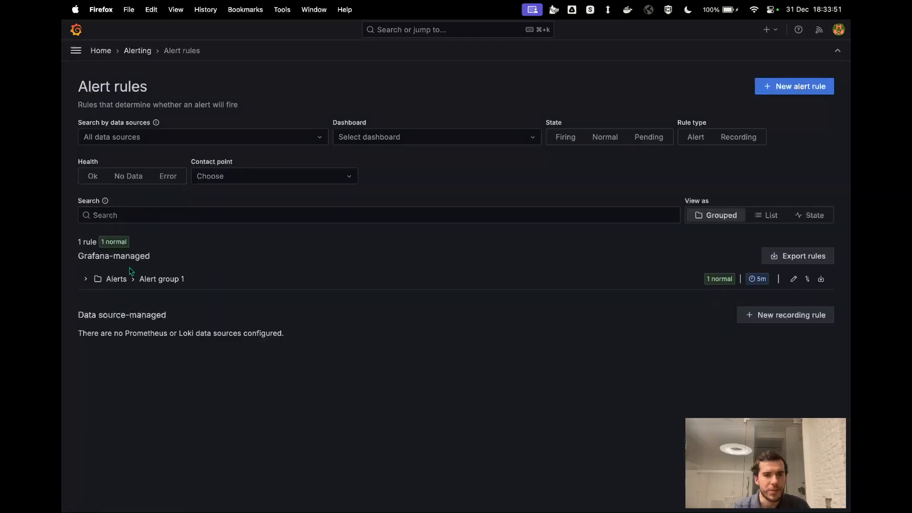
pyautogui.click(85, 282)
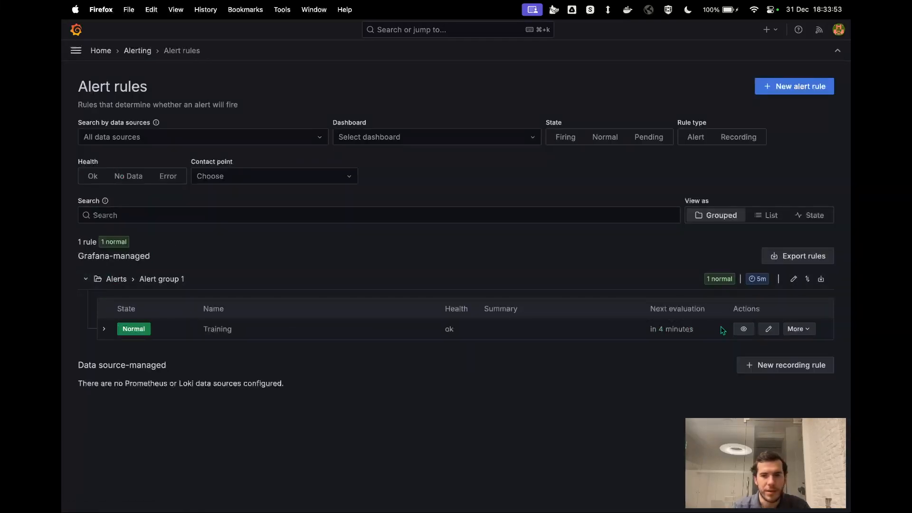
pyautogui.click(766, 328)
# Set the alert rule's notification contact point to Training, then save the rule and exit
pyautogui.scroll(-10, 473, 332)
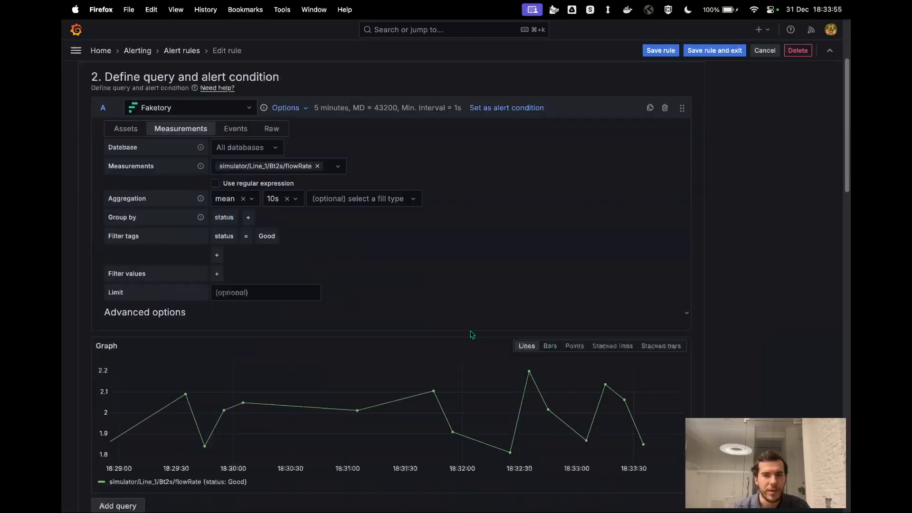
pyautogui.scroll(-10, 470, 333)
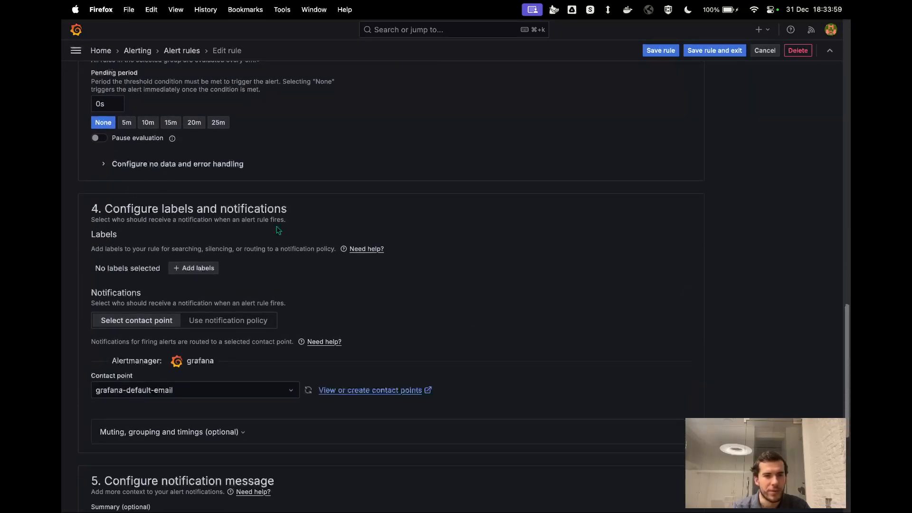
pyautogui.click(166, 394)
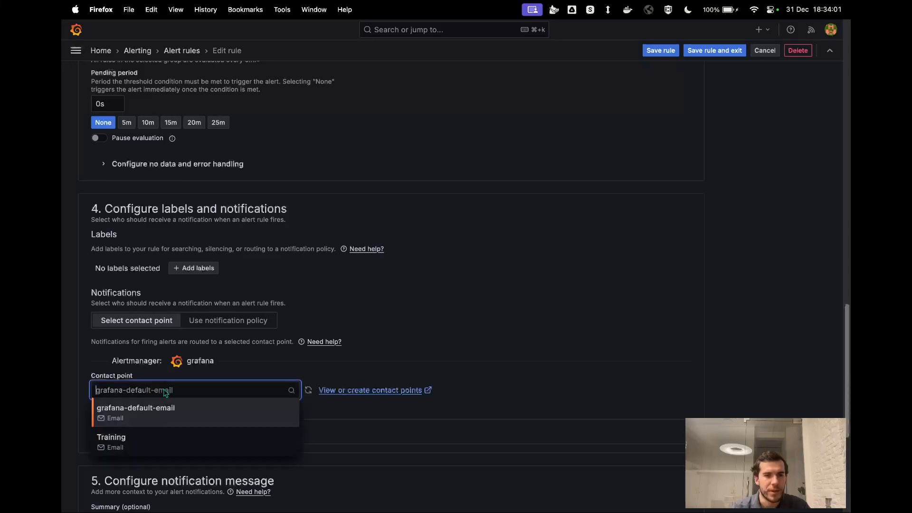
pyautogui.click(142, 443)
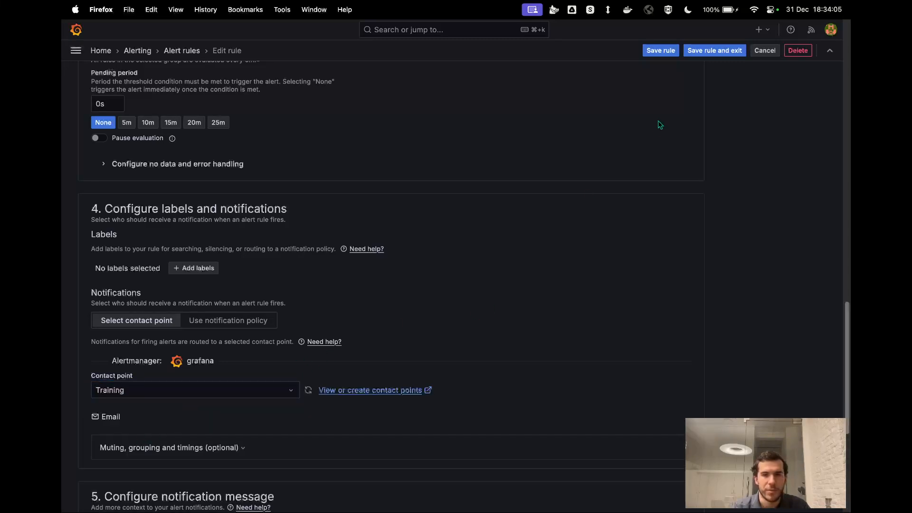
pyautogui.click(709, 54)
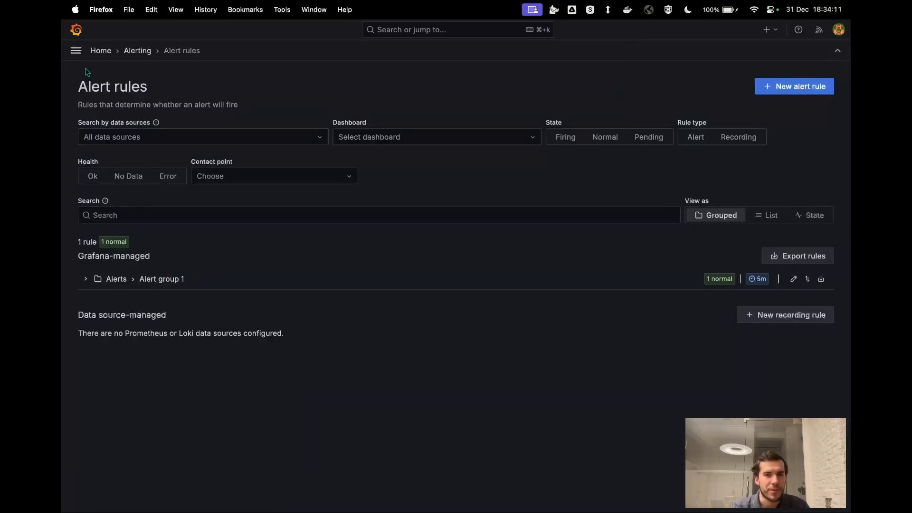
# Reopen the Training alert rule for editing and switch its notifications to use a notification policy
pyautogui.click(85, 280)
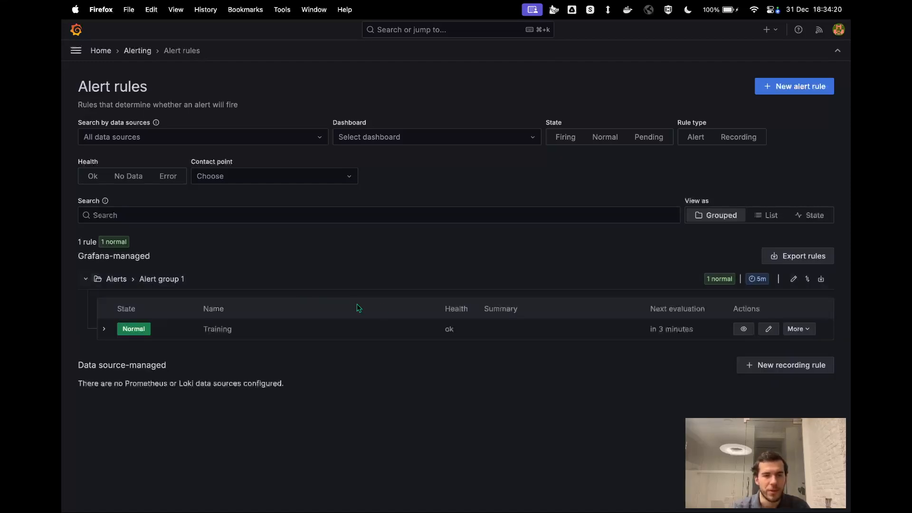
pyautogui.click(768, 328)
pyautogui.scroll(-15, 464, 362)
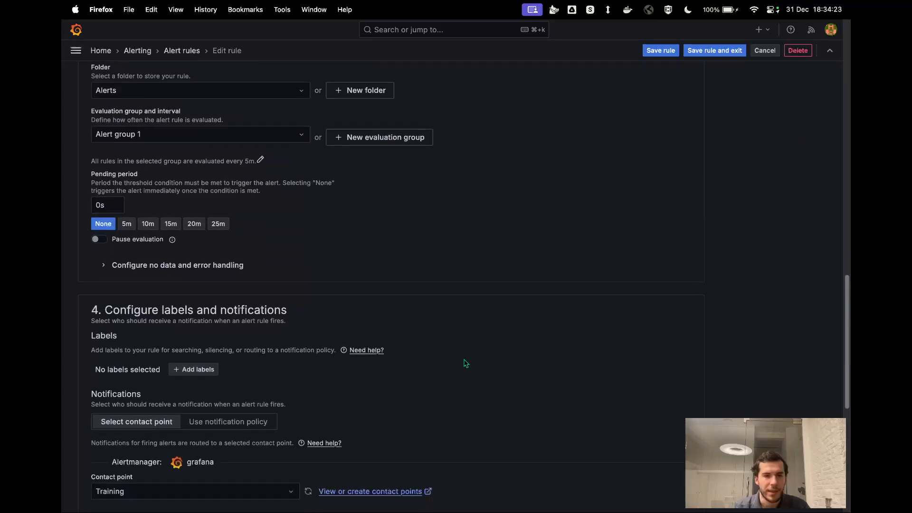
pyautogui.scroll(3, 297, 299)
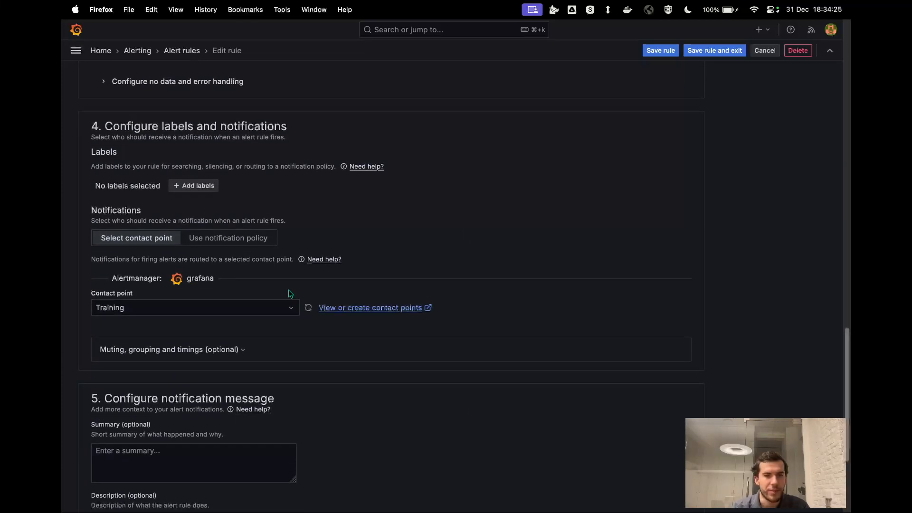
pyautogui.click(215, 238)
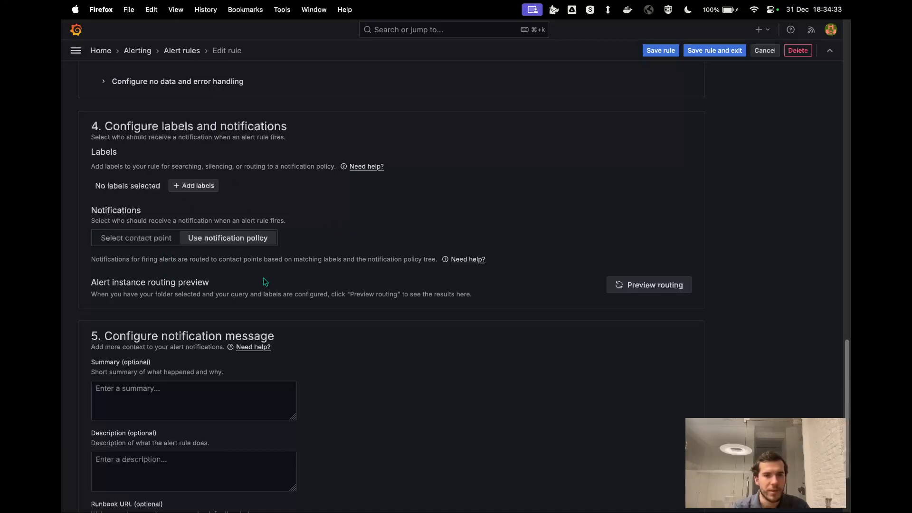
pyautogui.scroll(2, 272, 231)
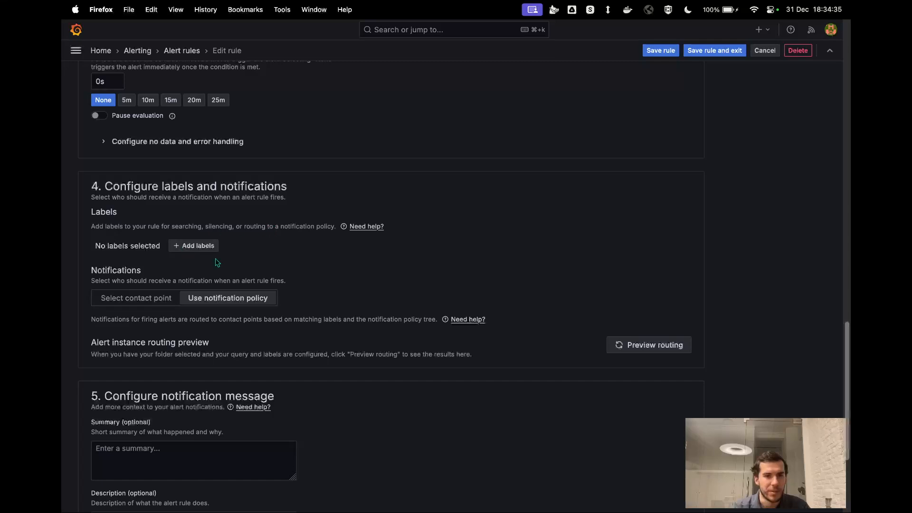
# Add the label usage = production to the alert rule, then save the rule and exit
pyautogui.click(206, 247)
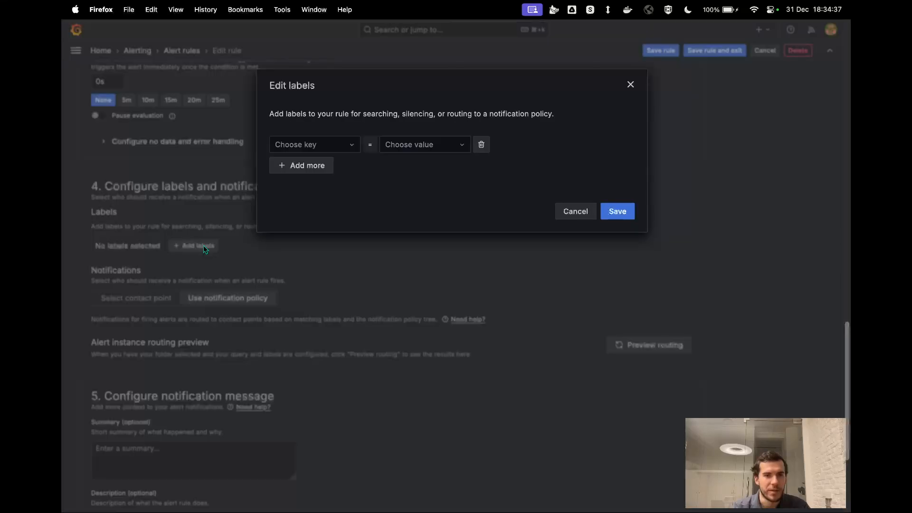
pyautogui.click(345, 145)
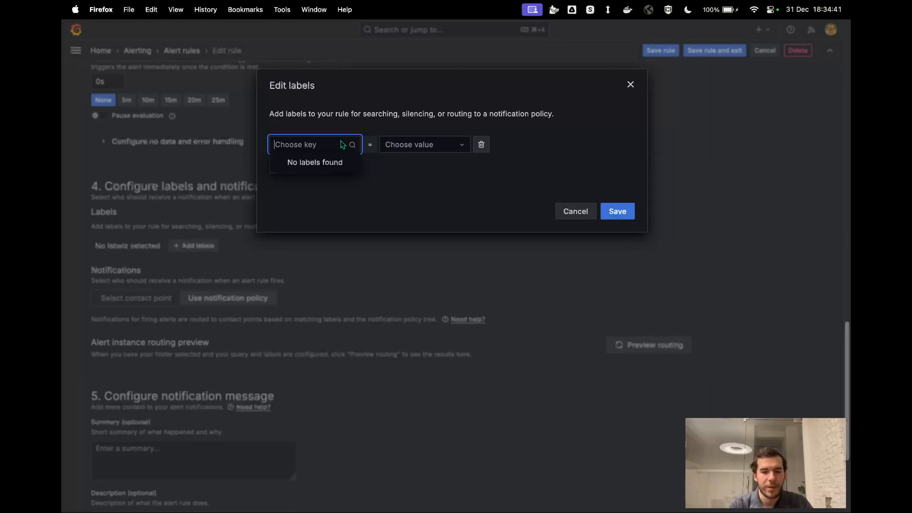
pyautogui.write('use')
pyautogui.write('age')
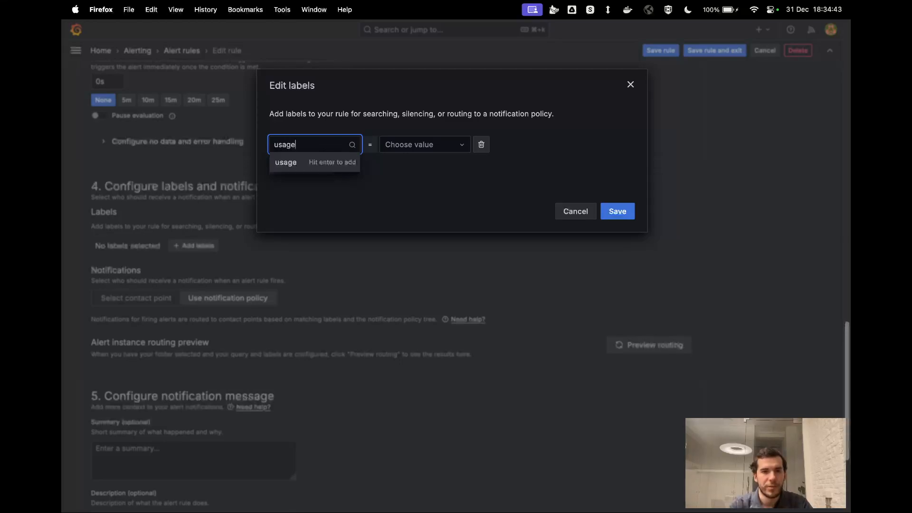
pyautogui.press('Return')
pyautogui.click(404, 151)
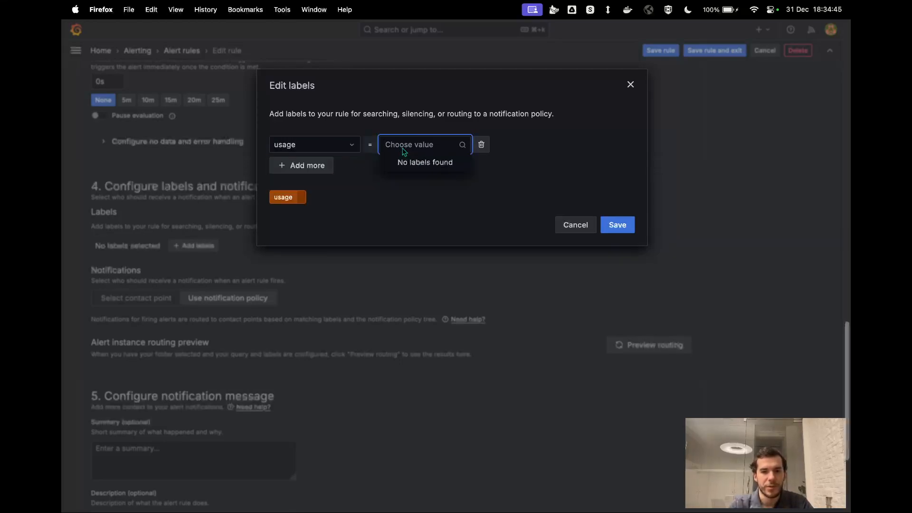
pyautogui.write('production')
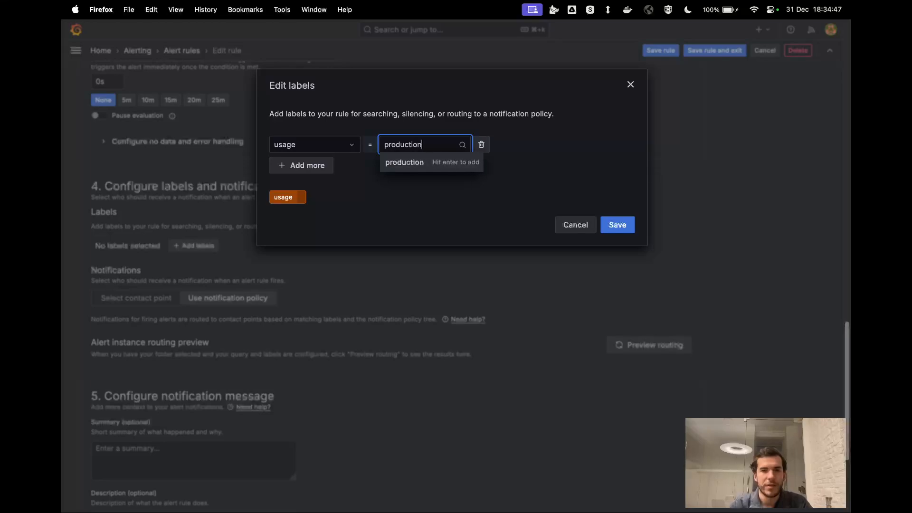
pyautogui.click(414, 162)
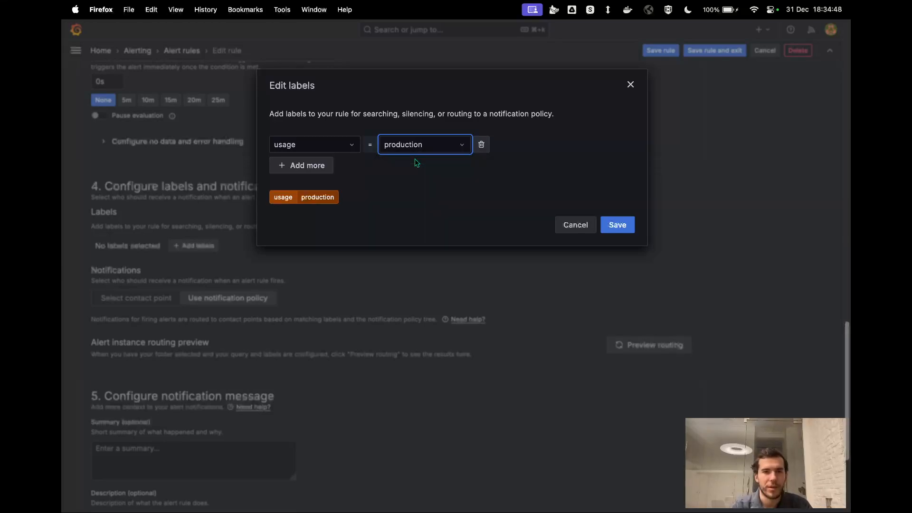
pyautogui.click(618, 225)
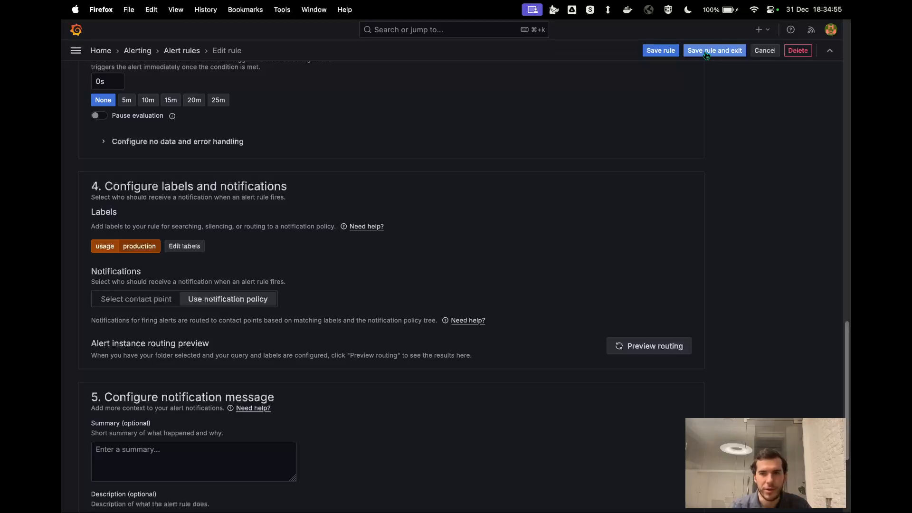
pyautogui.click(707, 51)
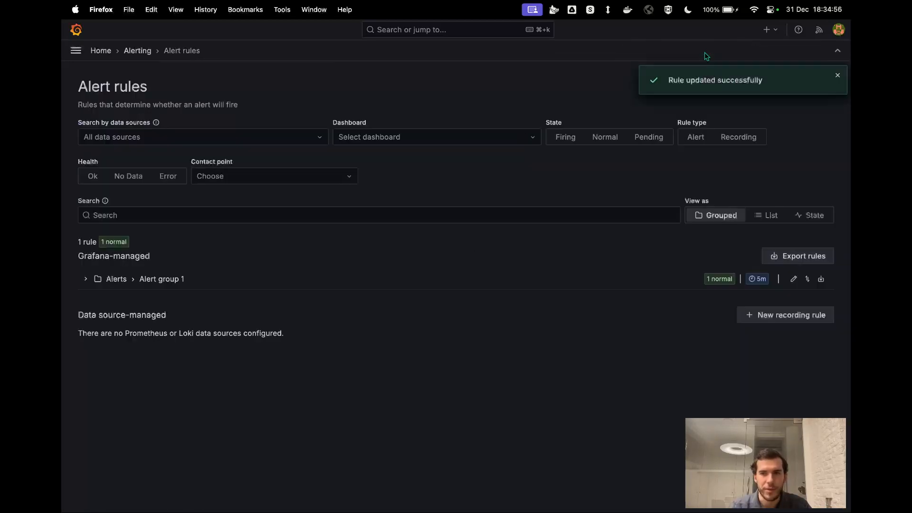
# Start a new child notification policy under the default policy with the label matcher usage = production
pyautogui.click(75, 54)
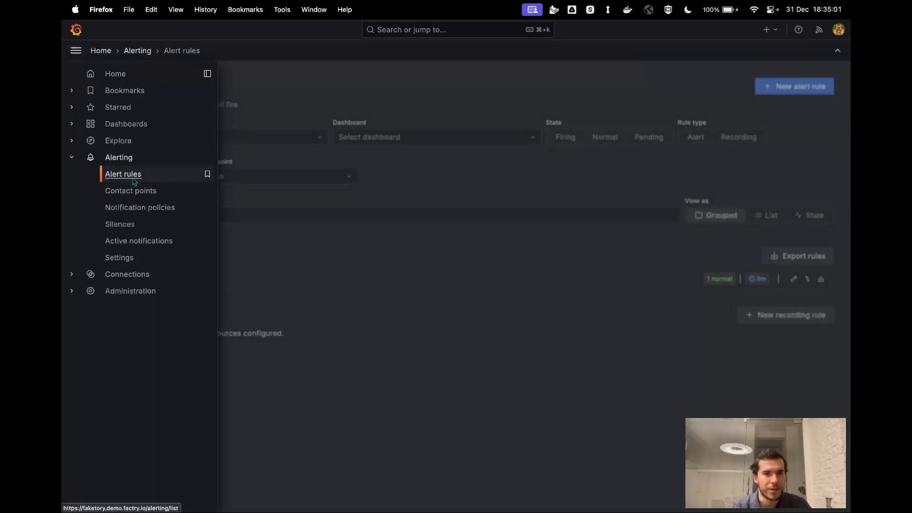
pyautogui.click(142, 209)
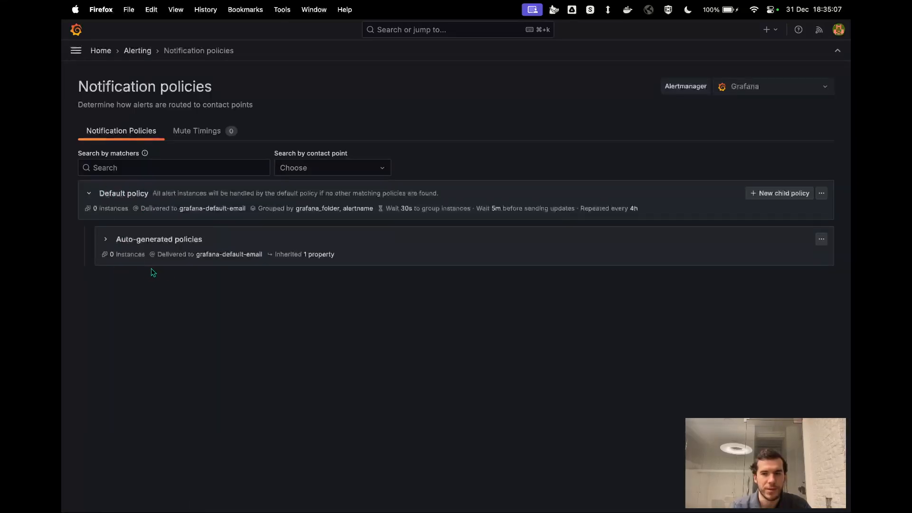
pyautogui.click(770, 193)
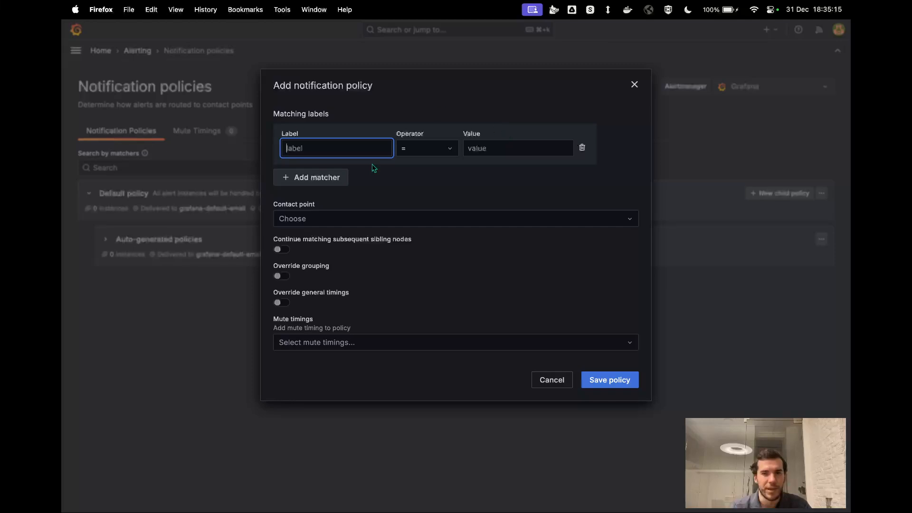
pyautogui.write('usage')
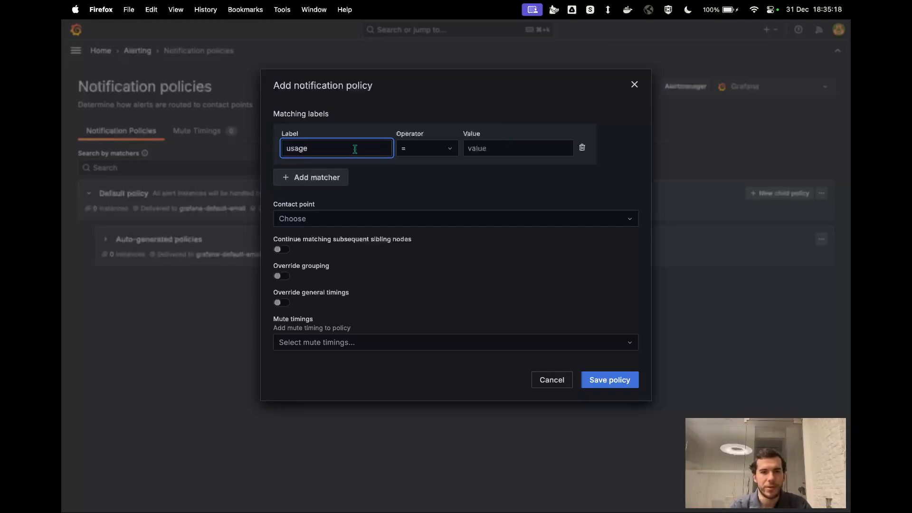
pyautogui.click(462, 152)
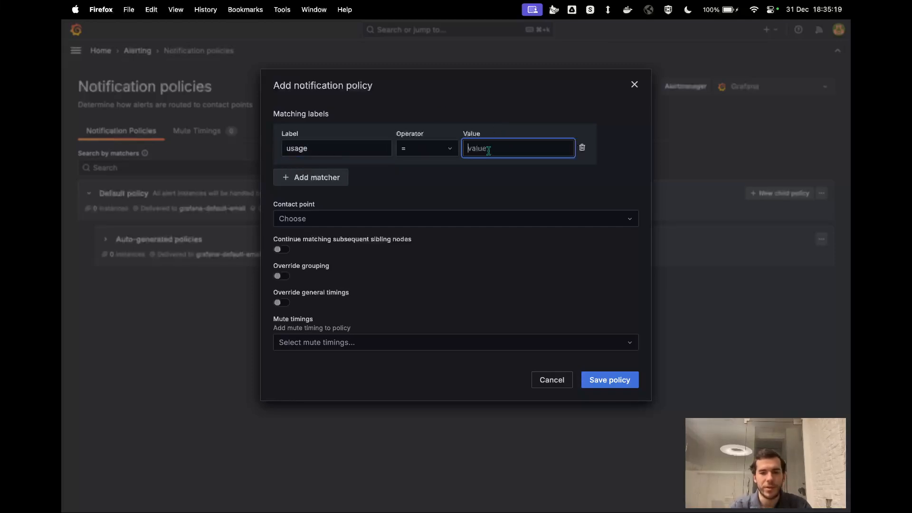
pyautogui.write('product')
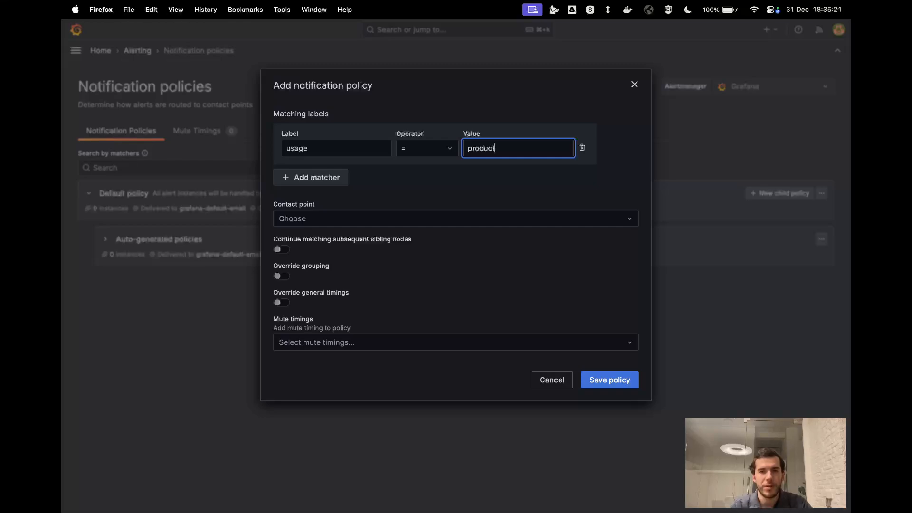
pyautogui.write('ion')
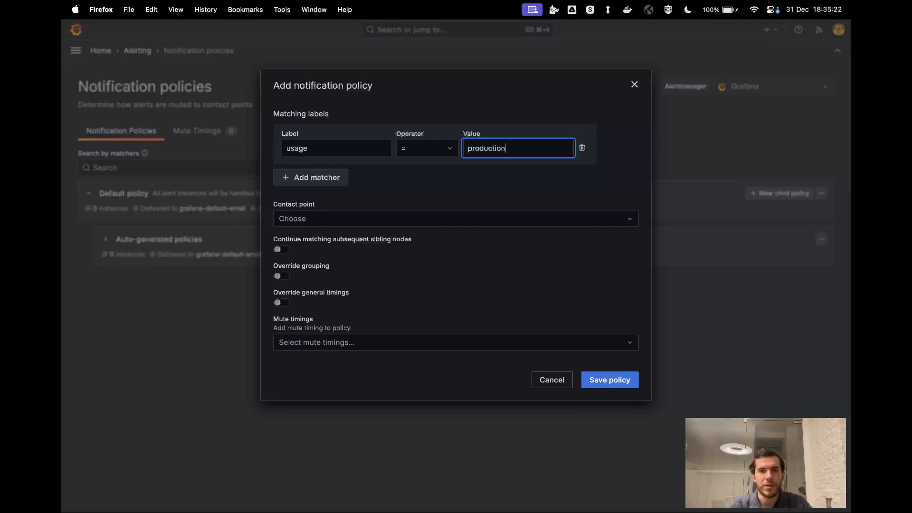
pyautogui.click(475, 174)
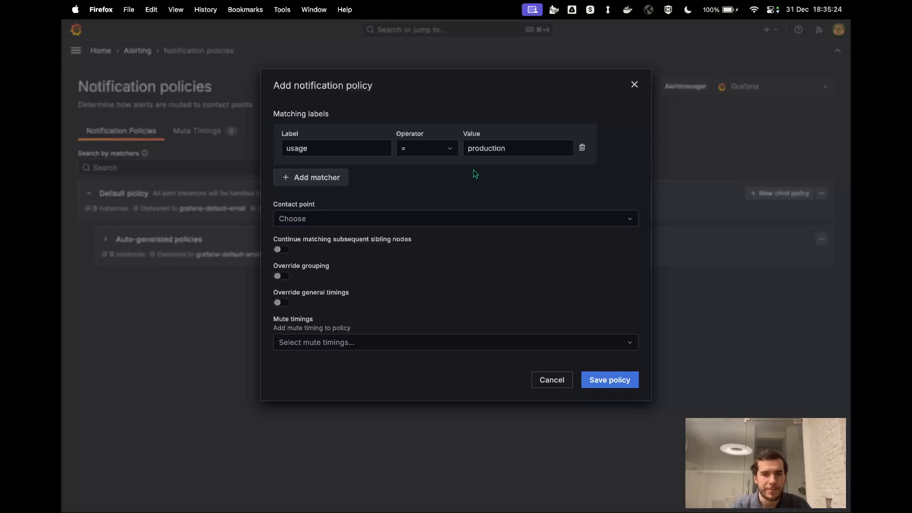
# Set the policy's contact point to Training, enable continued matching of subsequent sibling nodes, and save the policy
pyautogui.click(321, 220)
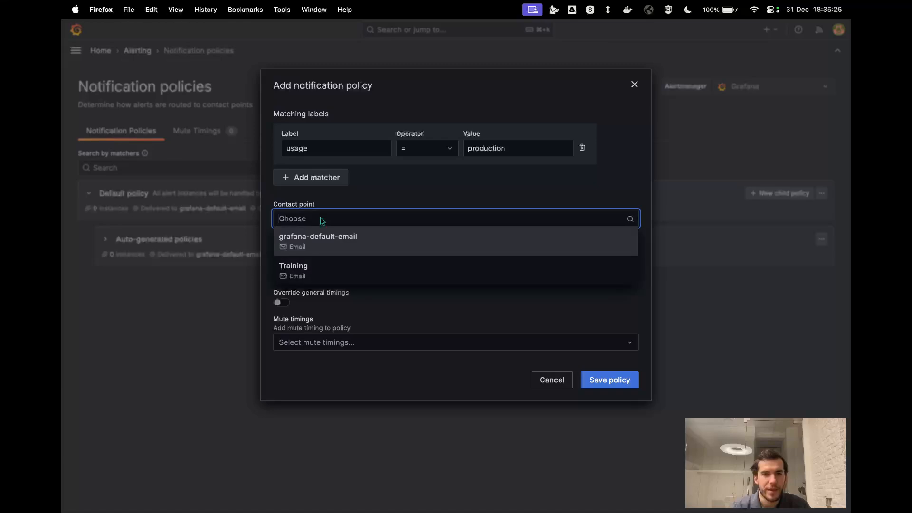
pyautogui.click(312, 270)
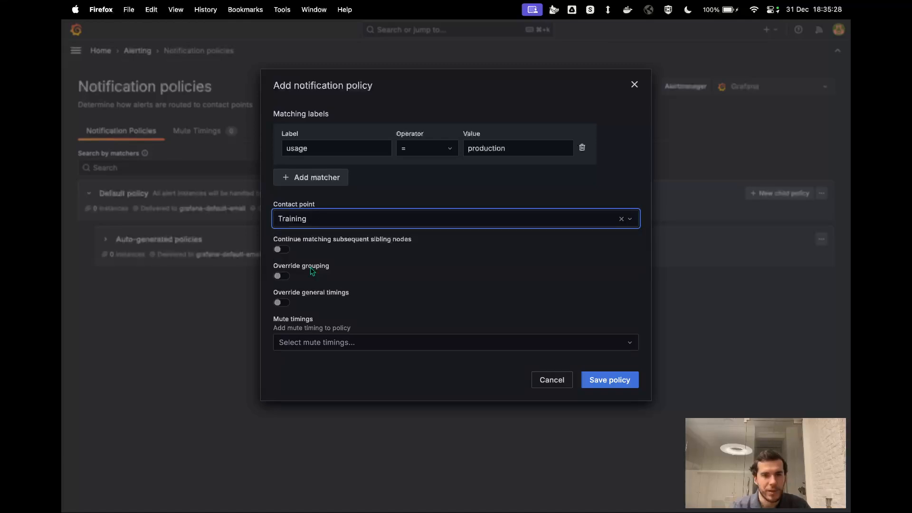
pyautogui.click(285, 251)
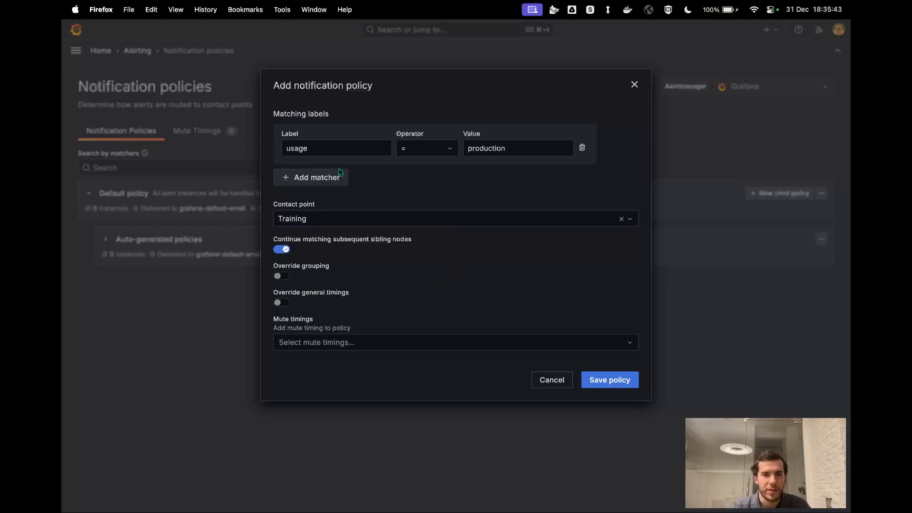
pyautogui.click(600, 379)
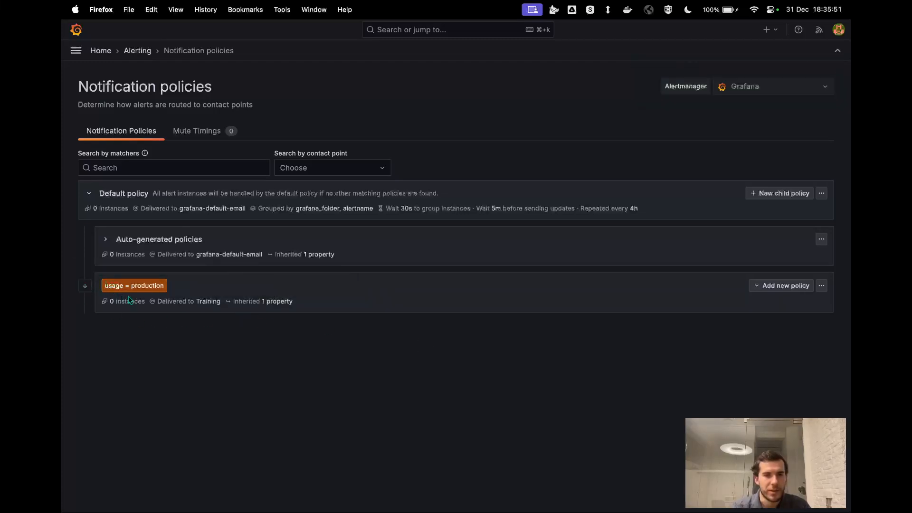
pyautogui.moveTo(267, 298)
pyautogui.moveTo(209, 303)
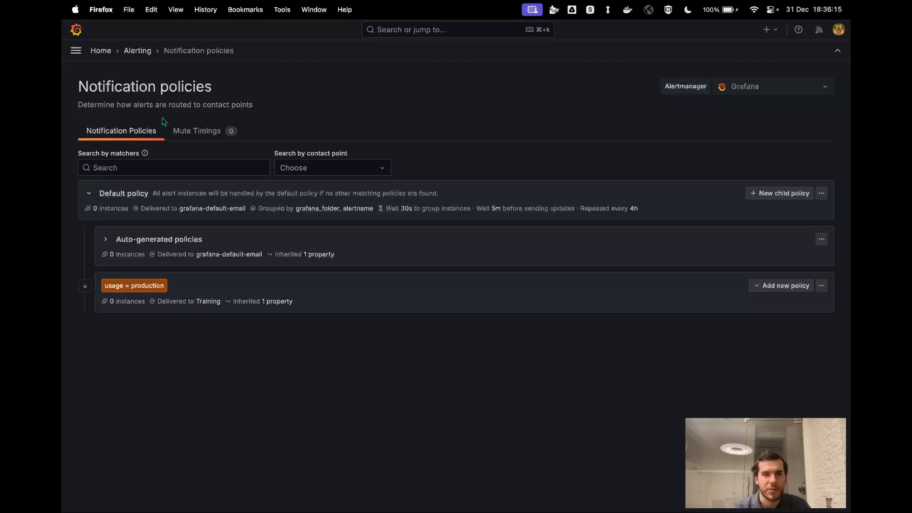
pyautogui.hotkey('ctrl', 'Left')
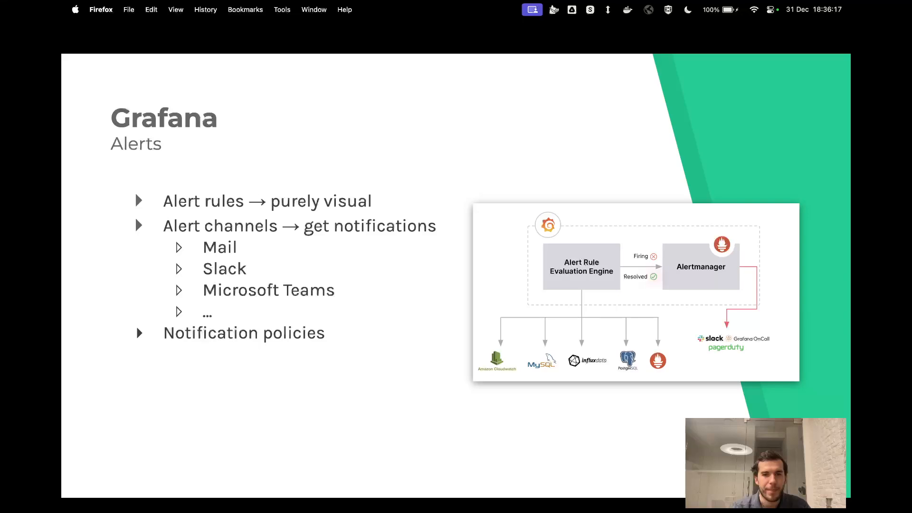
pyautogui.press('Right')
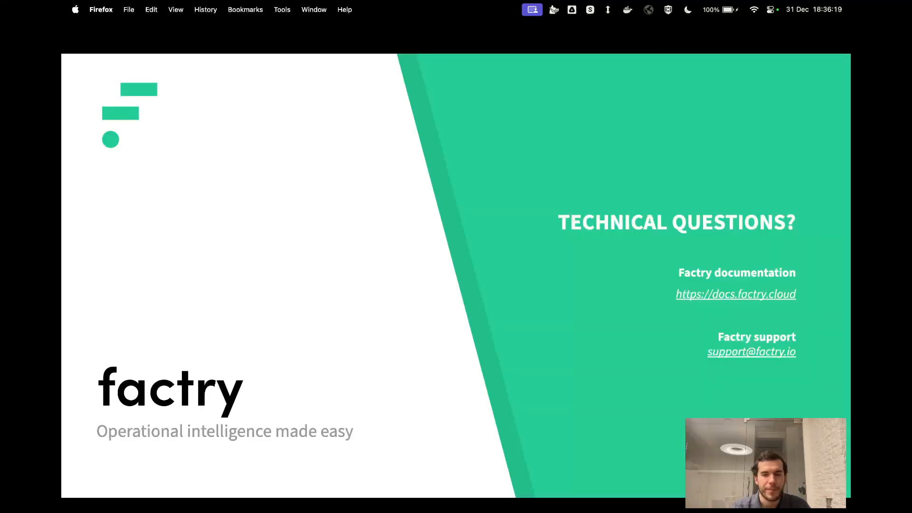